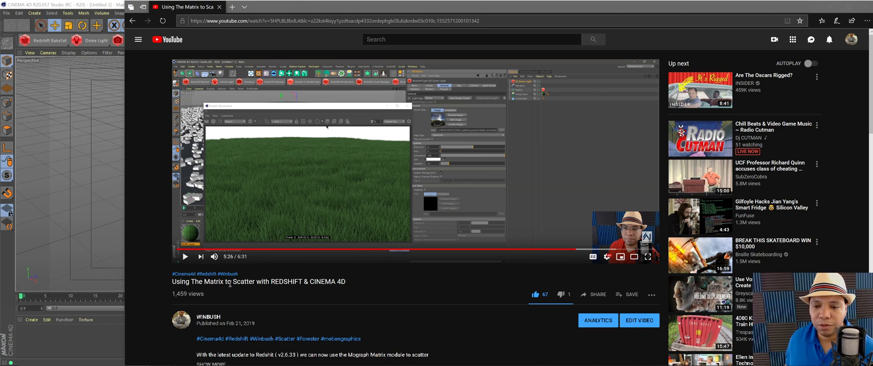
- Move the browser aside and add a Landscape primitive to the scene
scroll(380, 287, down, 5)
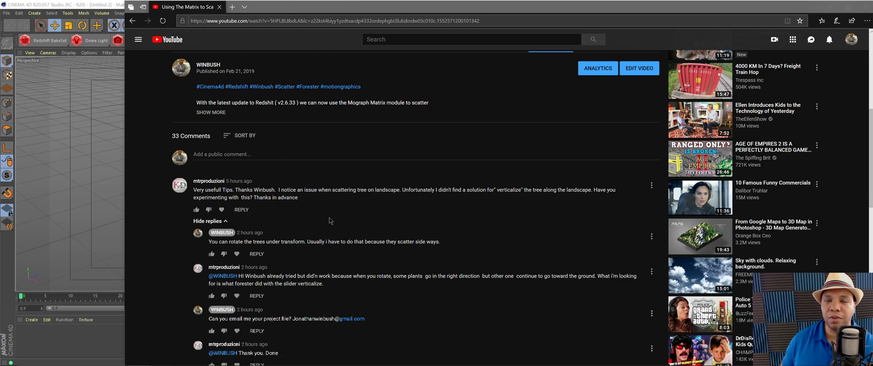
scroll(329, 221, up, 6)
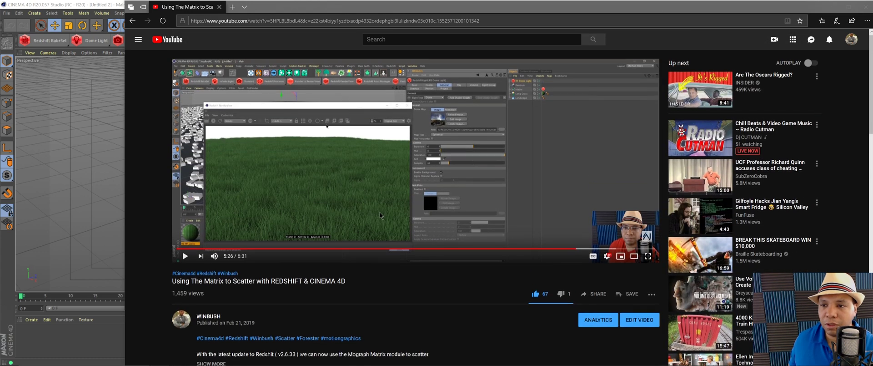
drag(809, 11, 718, 11)
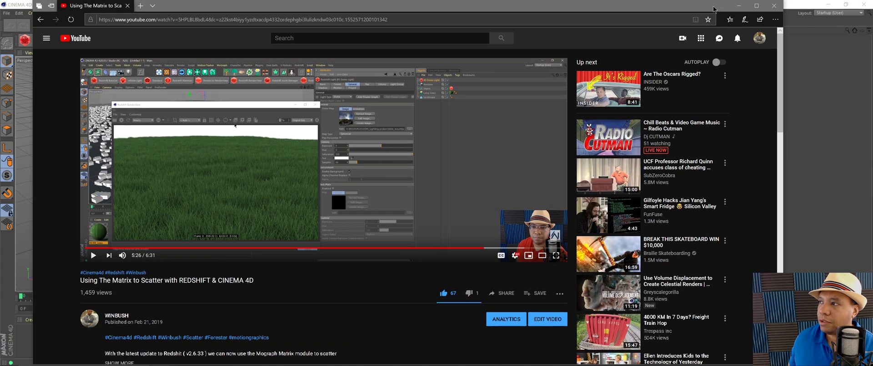
click(739, 7)
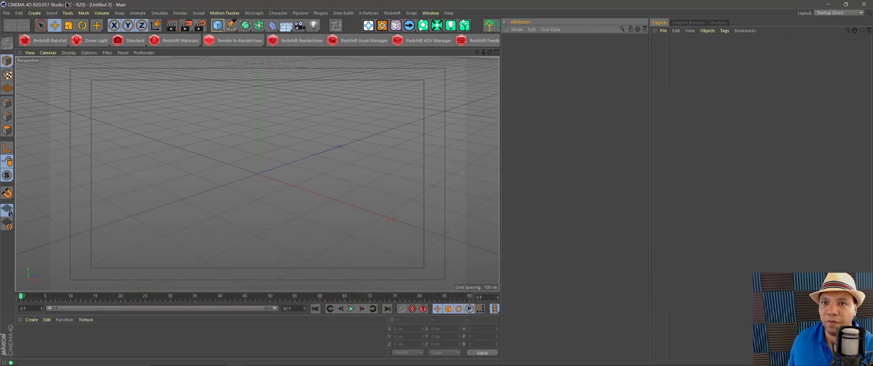
click(217, 25)
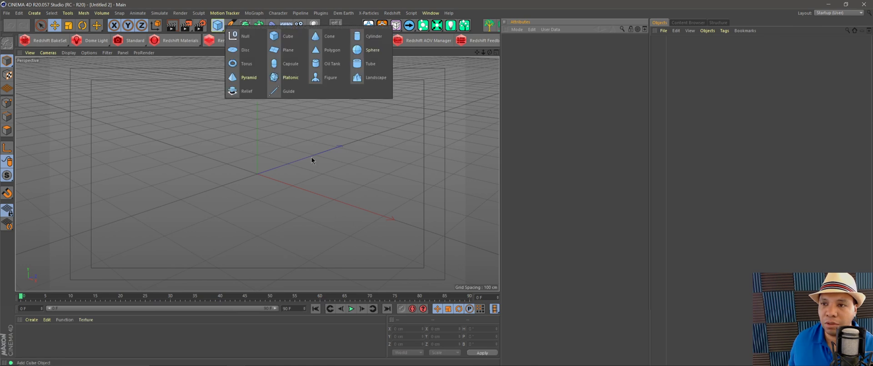
click(371, 77)
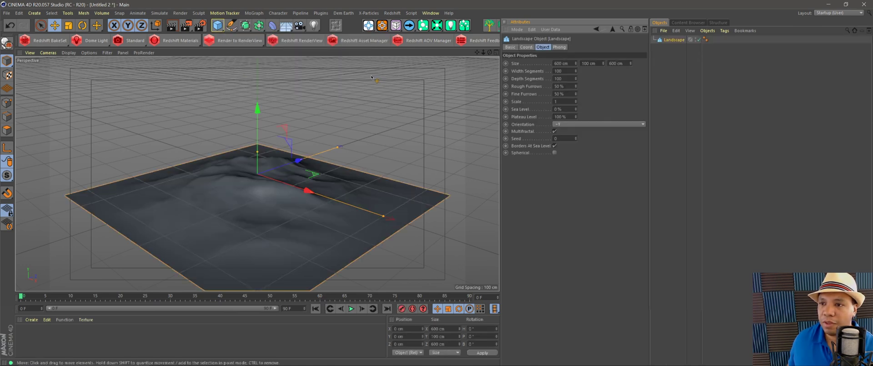
- Turn off Borders At Sea Level and resize the landscape to 1239.119 × 62 × 1704.615 cm
click(554, 145)
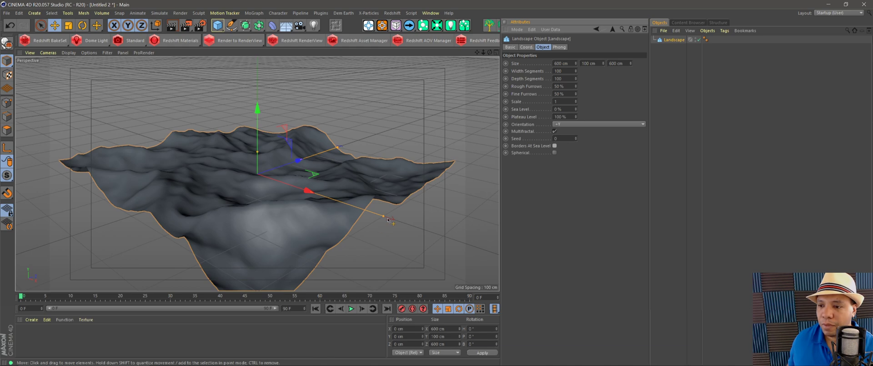
drag(388, 220, 499, 252)
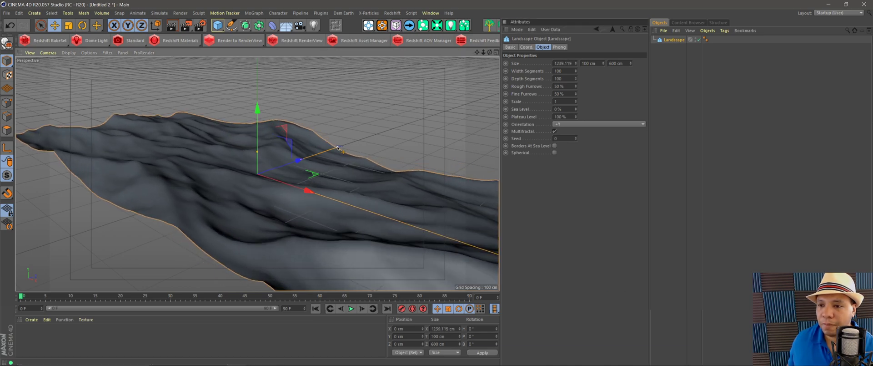
drag(338, 148, 428, 117)
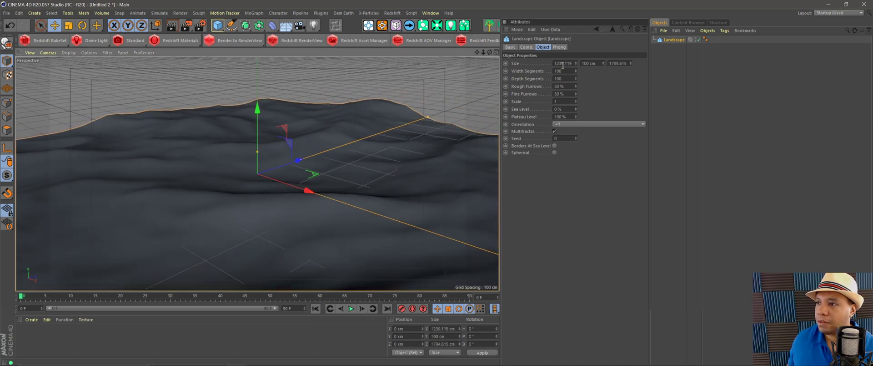
drag(603, 63, 606, 82)
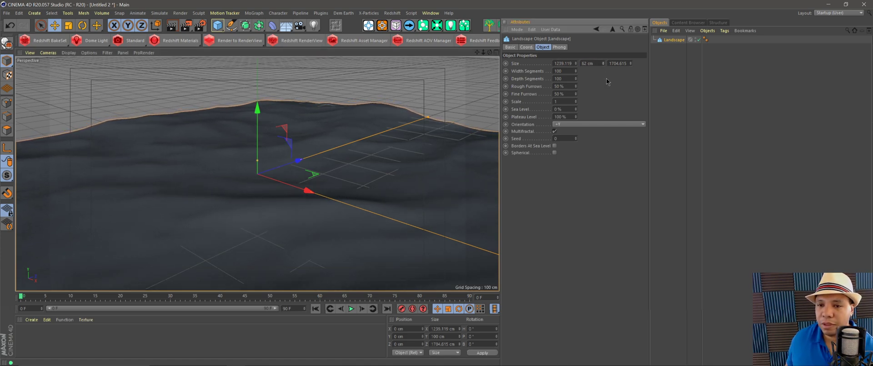
alt+drag(341, 220, 298, 197)
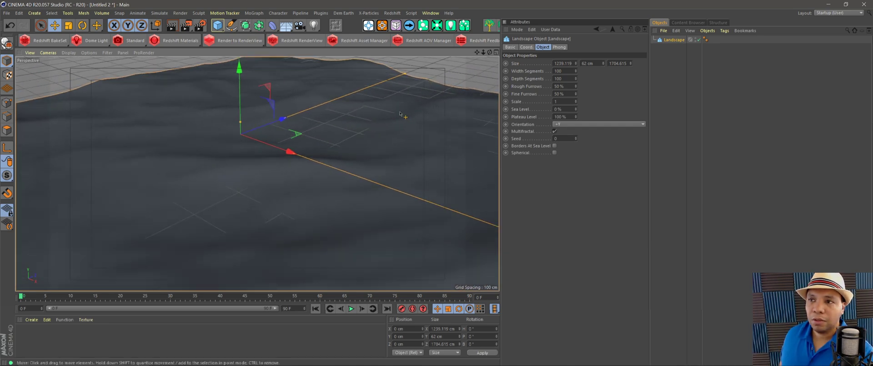
middle_drag(475, 30, 296, 25)
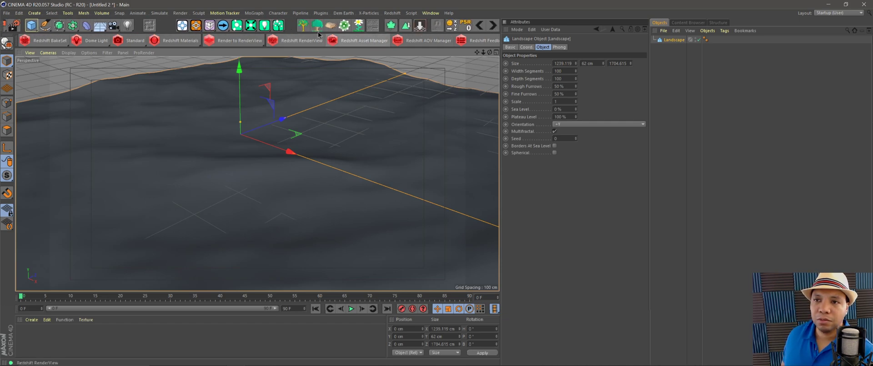
- In the Forester production trees library, set Leaf Material Count to 2
click(298, 25)
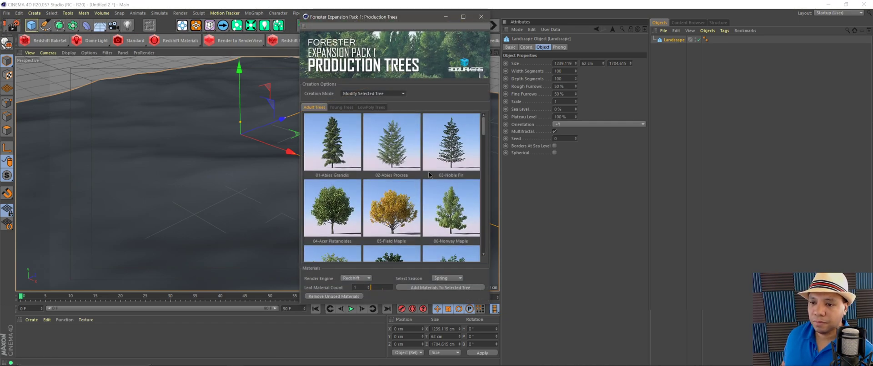
scroll(428, 174, down, 5)
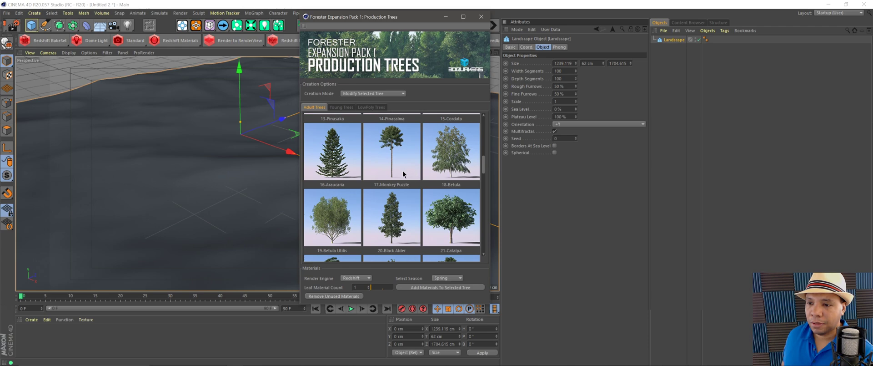
click(403, 162)
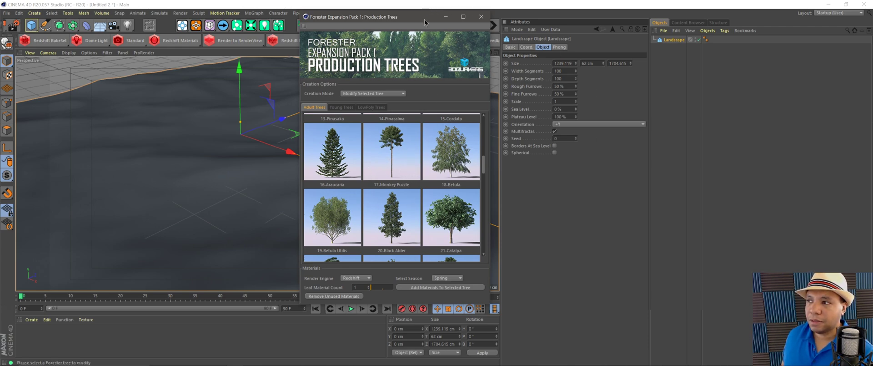
drag(424, 21, 351, 10)
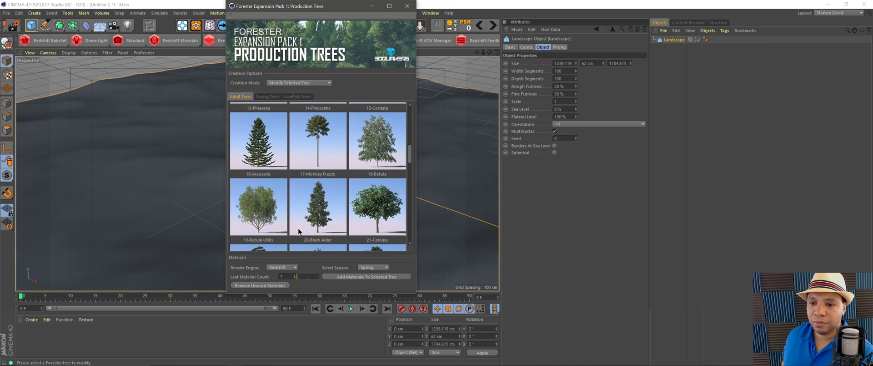
click(303, 277)
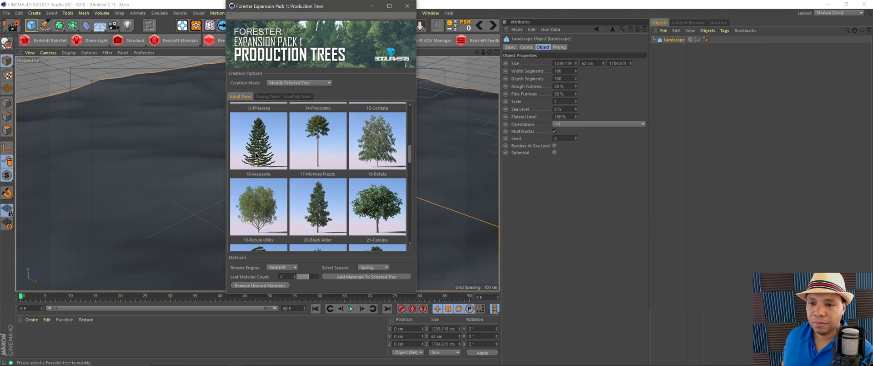
scroll(267, 155, down, 3)
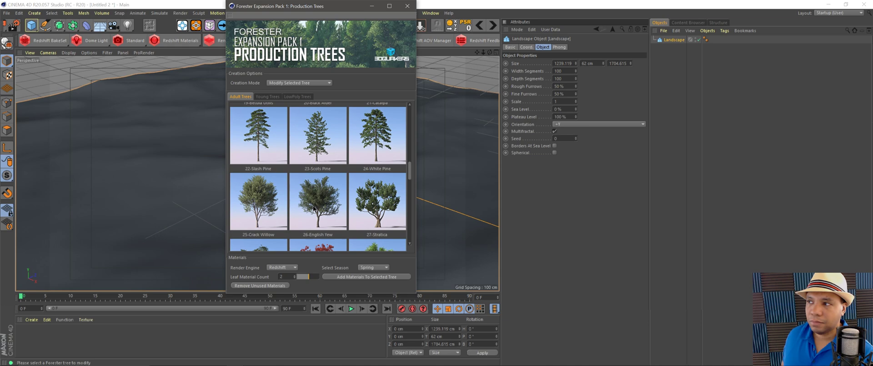
scroll(366, 129, up, 10)
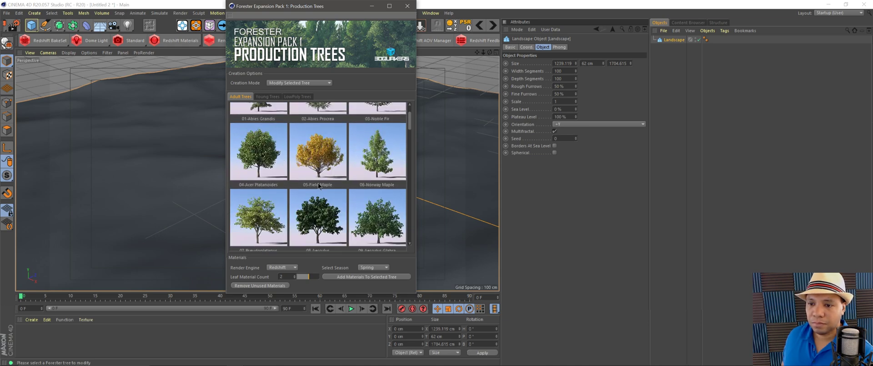
- Set Creation Mode to Create New Tree and create the 17-Monkey Puzzle tree
click(303, 86)
click(300, 91)
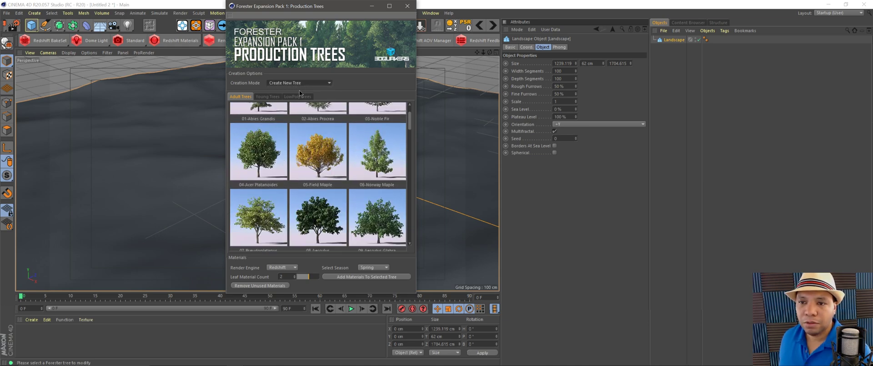
scroll(334, 173, down, 3)
scroll(334, 172, down, 6)
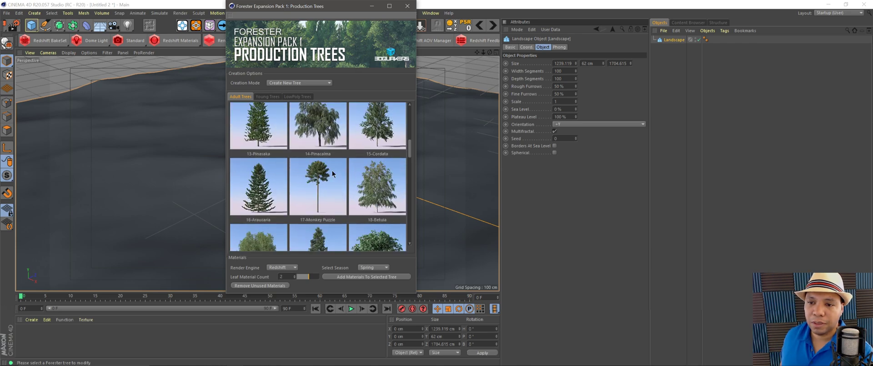
click(313, 195)
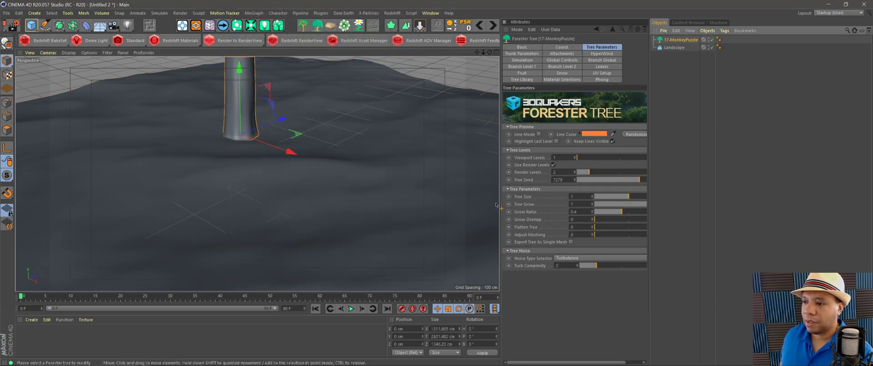
- Set the Monkey Puzzle tree's Tree Size to 0.05
mouse_move(597, 196)
mouse_down()
mouse_move(609, 197)
mouse_move(601, 200)
mouse_up()
scroll(282, 160, down, 5)
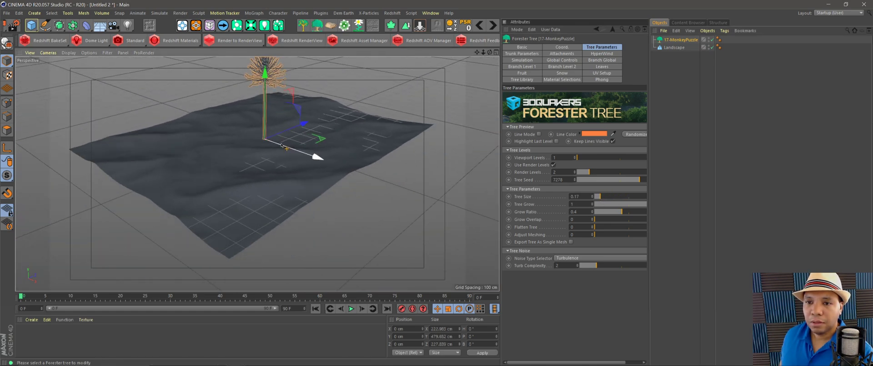
alt+middle_drag(281, 160, 281, 169)
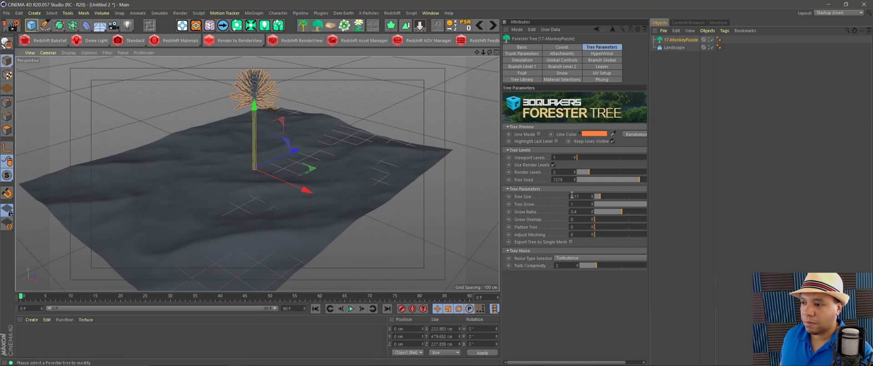
double_click(572, 196)
text(0.05)
key(Return)
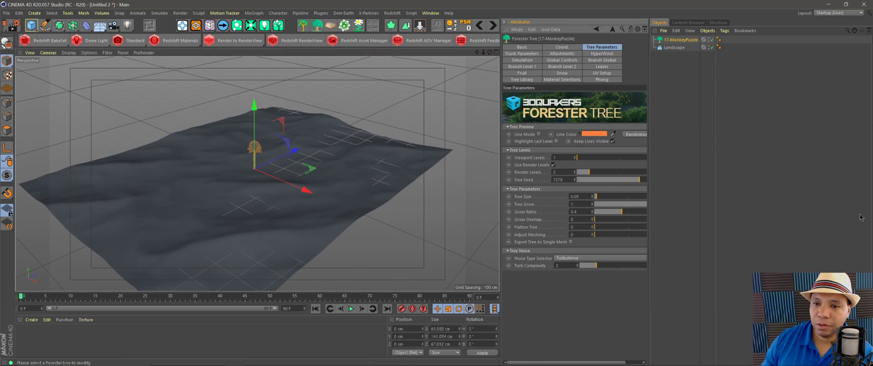
- Widen the Landscape to 1580.179 cm along X
scroll(294, 169, up, 2)
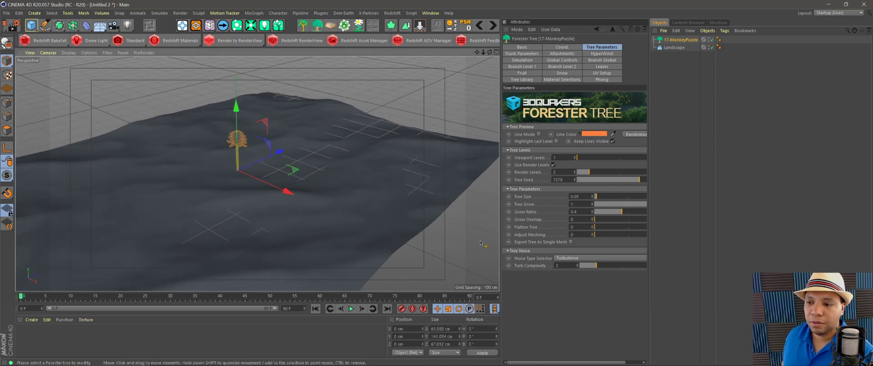
click(409, 248)
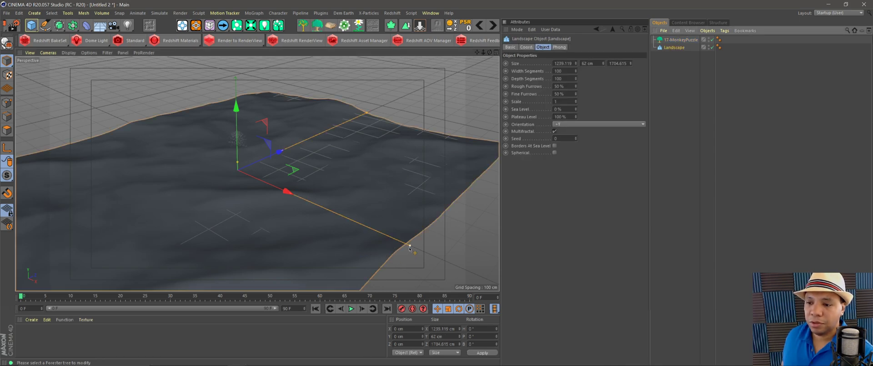
drag(410, 248, 481, 276)
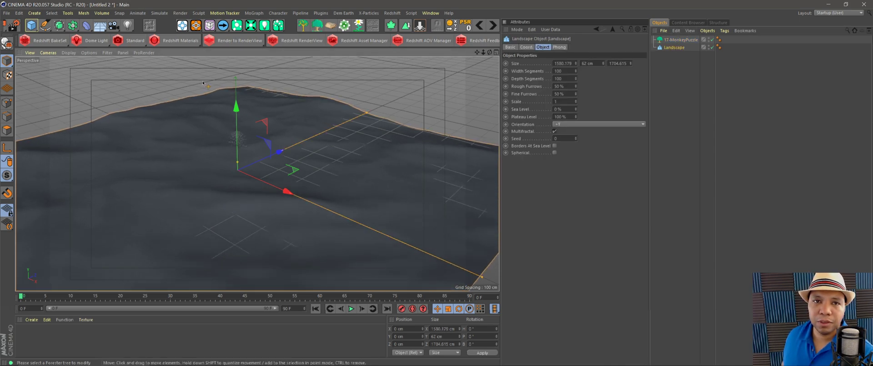
middle_drag(220, 27, 406, 31)
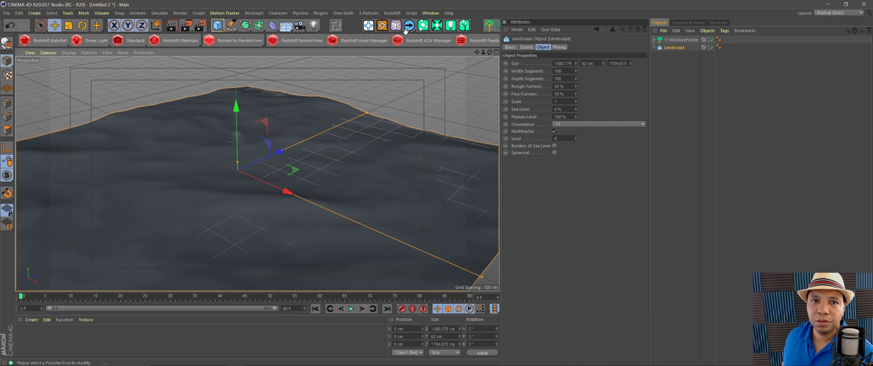
- Create a MoGraph Matrix and add a Redshift Object tag to it
click(253, 13)
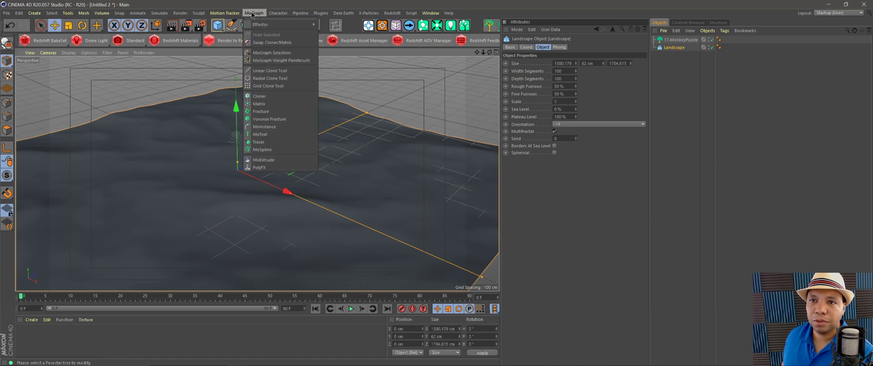
click(260, 104)
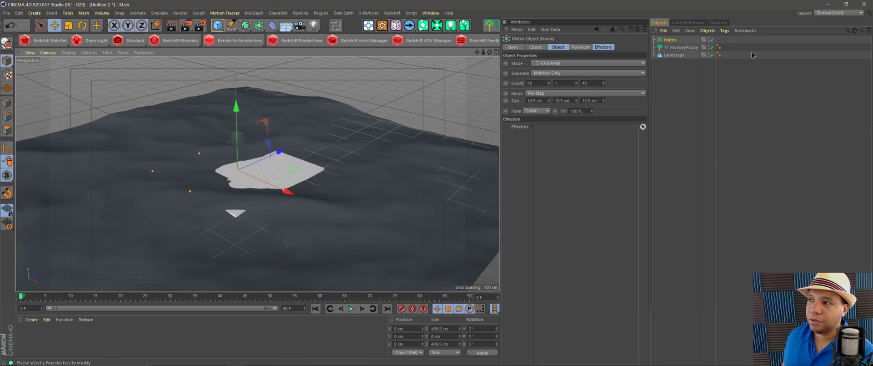
click(724, 31)
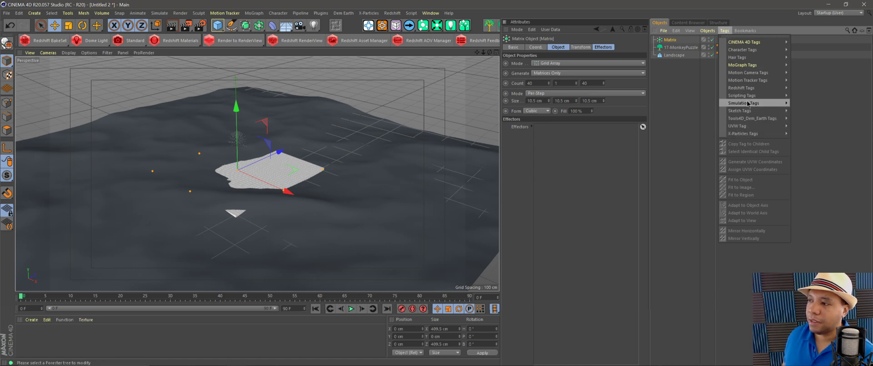
mouse_move(769, 87)
click(825, 96)
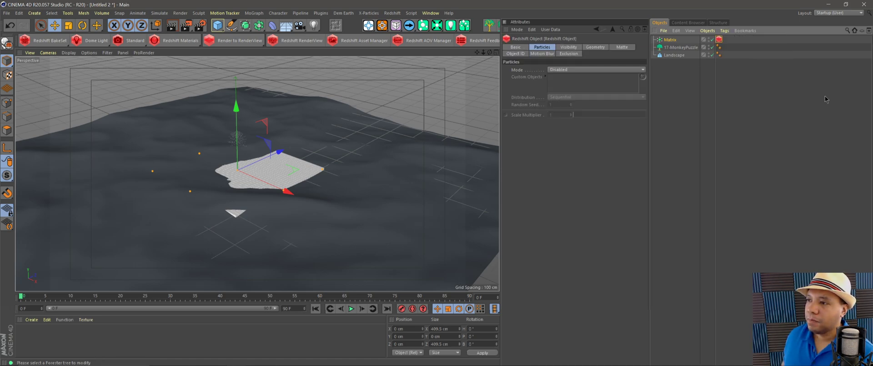
- Set the tag's Particles Mode to Custom Objects with 17-MonkeyPuzzle as the object
click(567, 70)
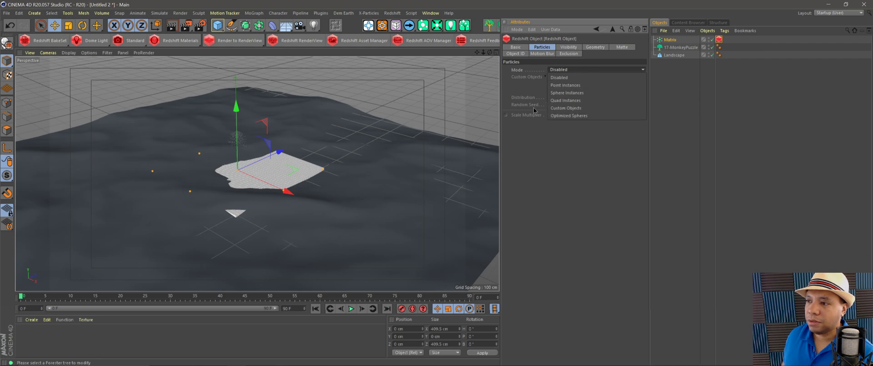
click(572, 108)
drag(678, 48, 577, 80)
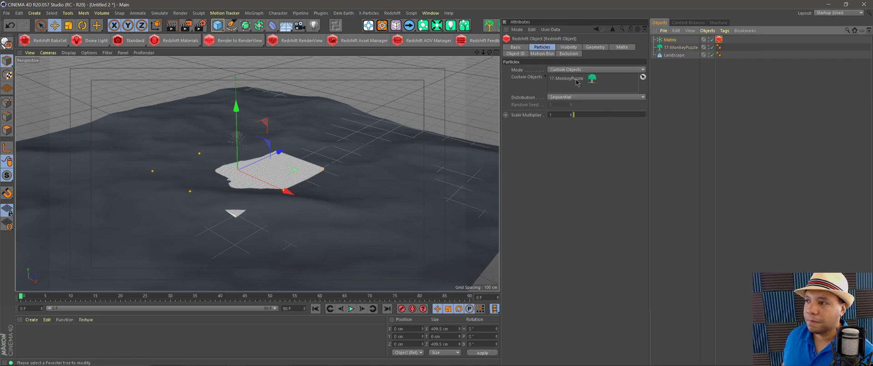
click(671, 40)
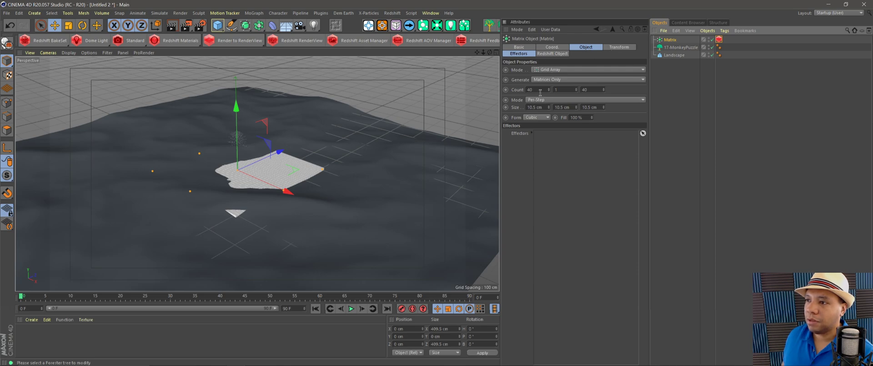
- Switch the Matrix to Object mode on the Landscape and raise Count to about 73
click(547, 69)
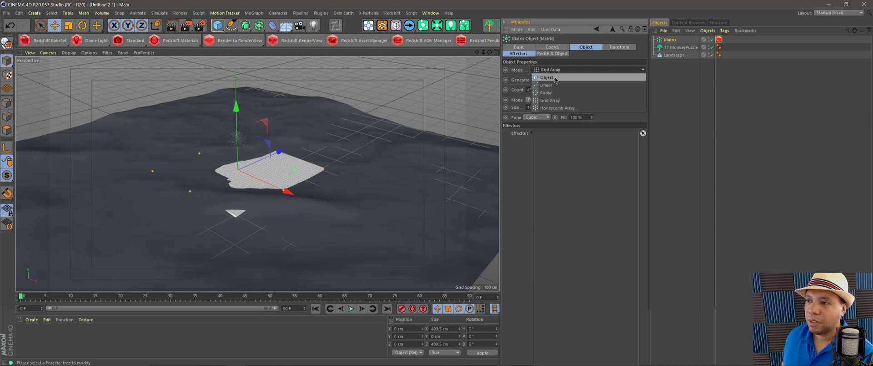
click(556, 78)
drag(677, 55, 548, 90)
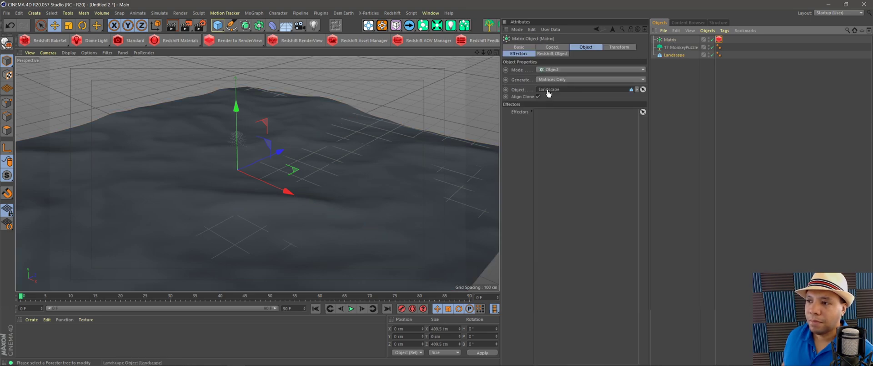
alt+drag(257, 207, 205, 199)
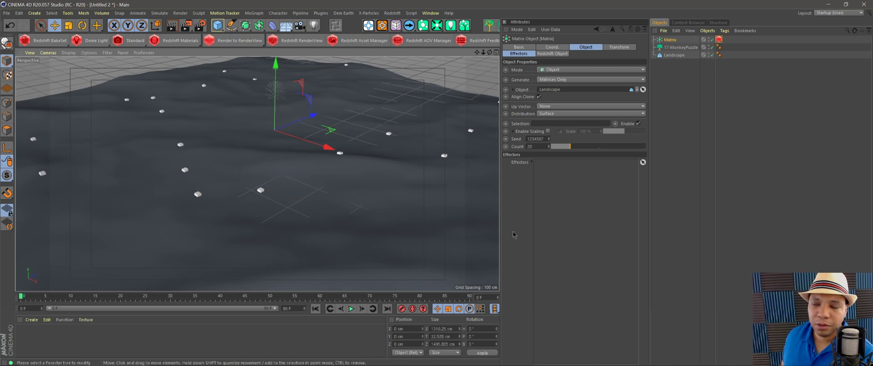
drag(569, 146, 624, 148)
- Raise the Landscape's Size Y to 216 cm and view the hillier terrain from above
click(681, 47)
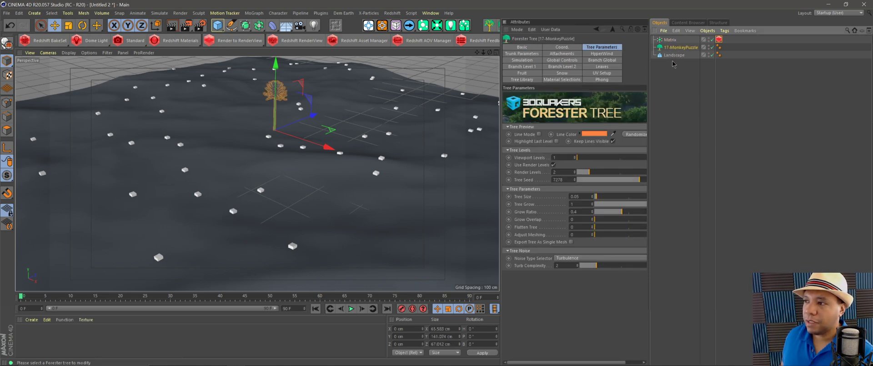
click(673, 55)
drag(603, 65, 605, 7)
alt+drag(152, 236, 239, 200)
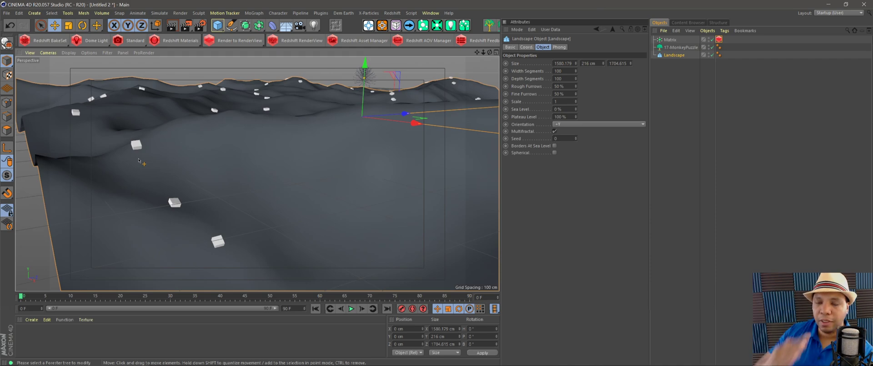
alt+drag(139, 160, 302, 90)
- Start a Redshift preview render and move its window aside
click(291, 40)
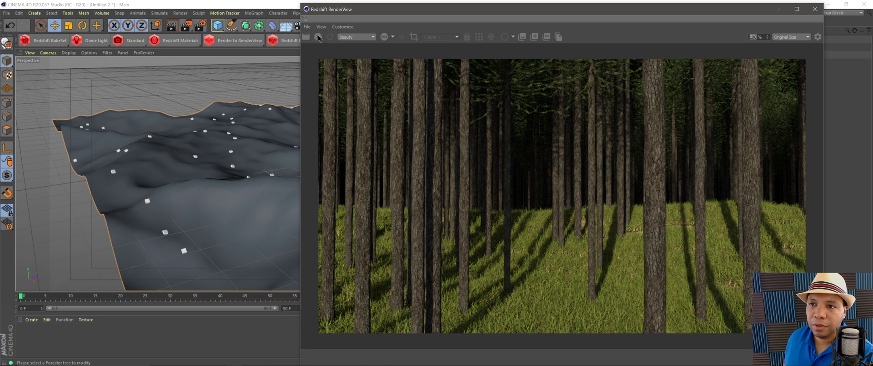
drag(383, 11, 349, 10)
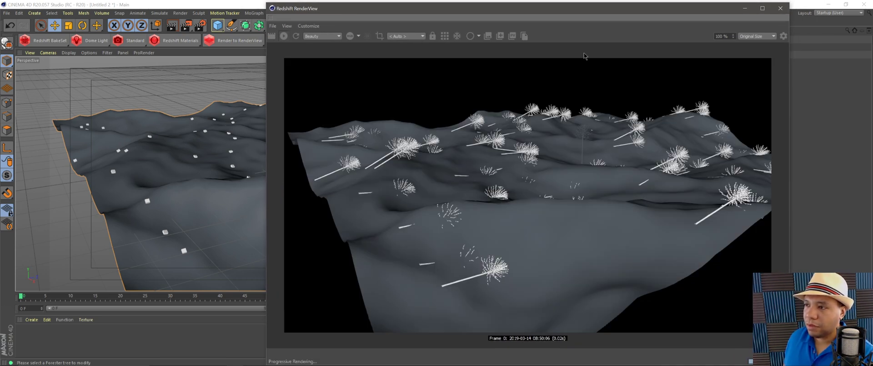
drag(580, 12, 261, 62)
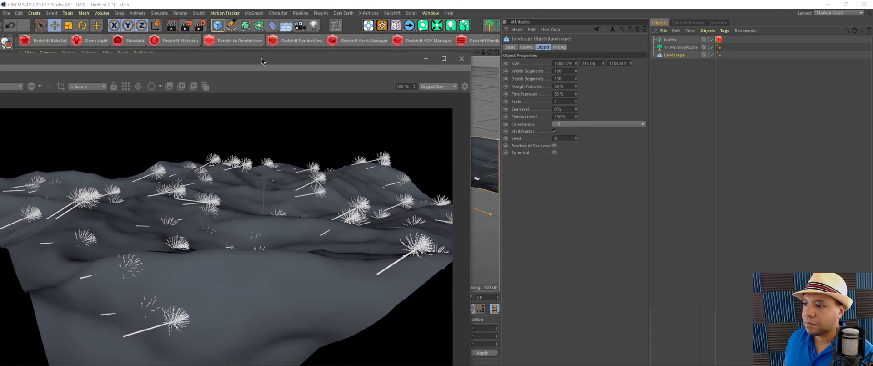
- Set the Matrix up vector to Y+ and its P rotation to -90°
click(669, 40)
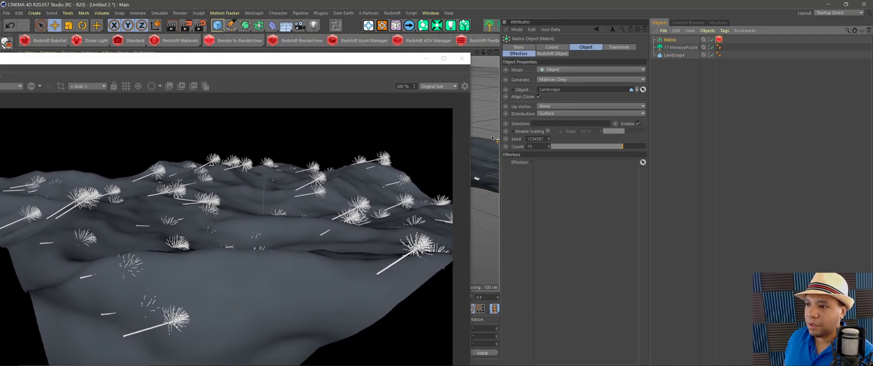
click(549, 108)
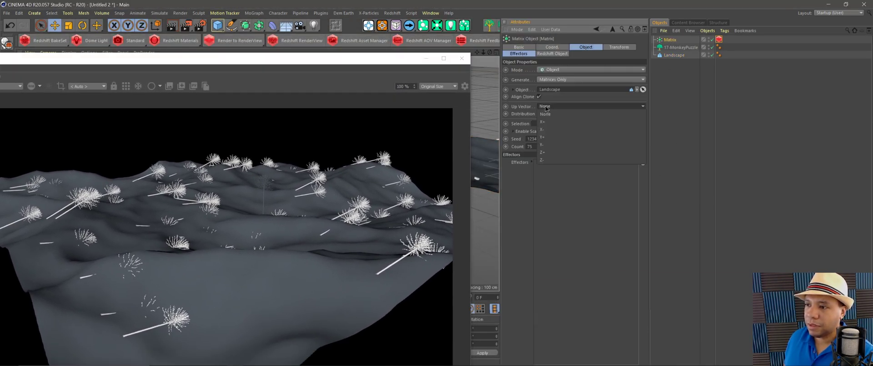
click(553, 137)
drag(315, 55, 376, 48)
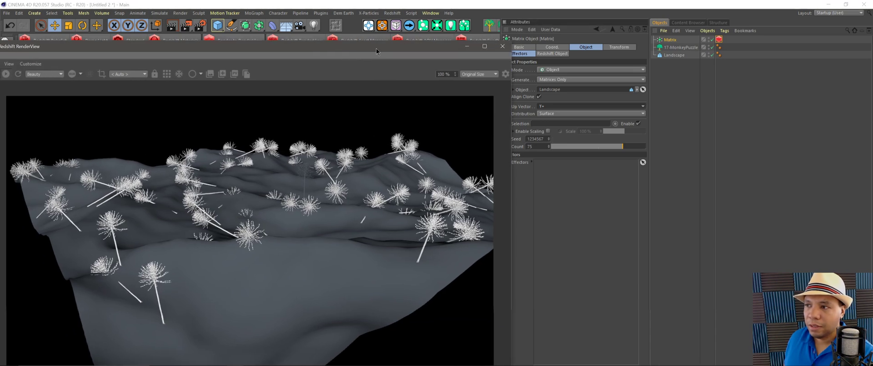
click(619, 47)
text(-90)
key(Return)
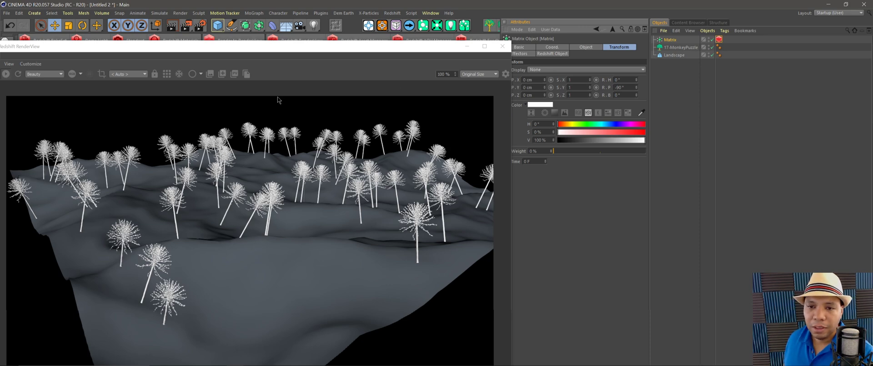
drag(221, 47, 433, 33)
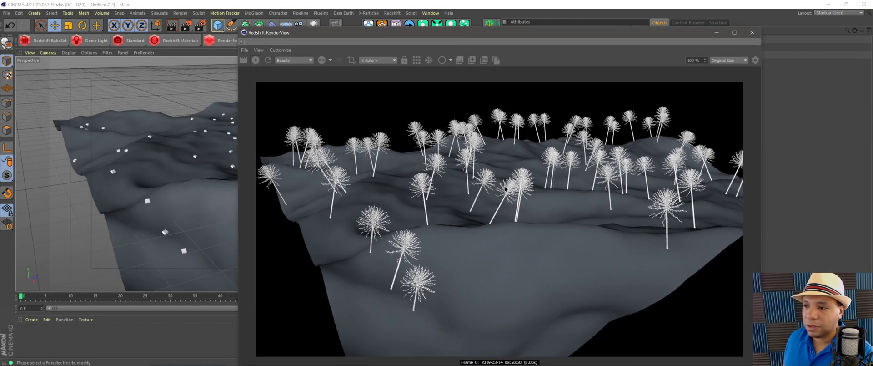
drag(566, 48, 273, 51)
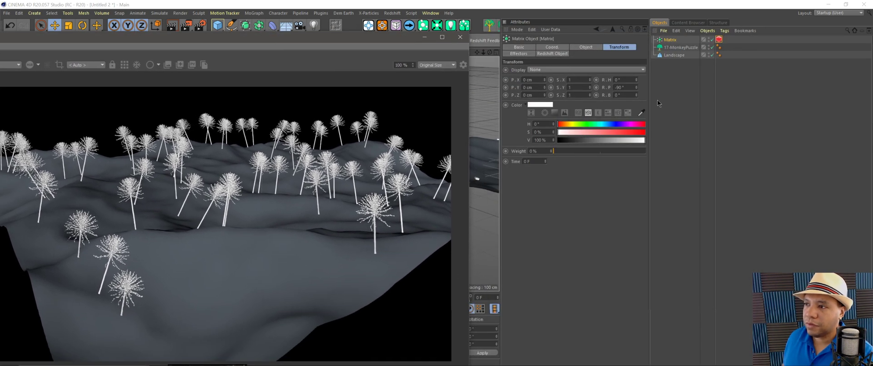
- Enable Align Clone on the Matrix and reset its P rotation to 0°
click(586, 47)
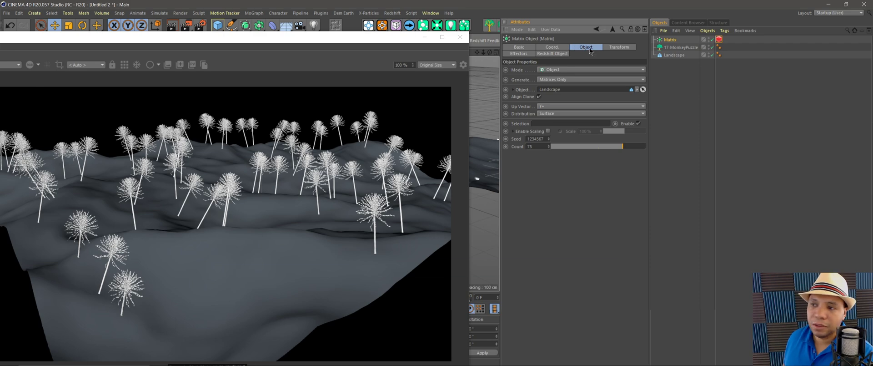
click(539, 97)
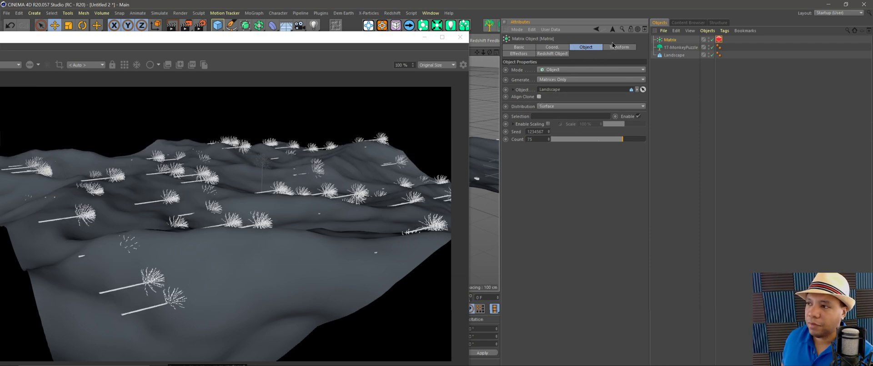
click(615, 48)
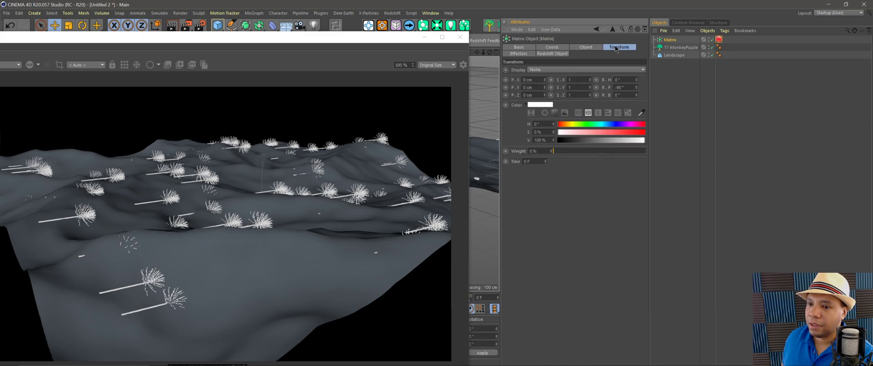
click(628, 87)
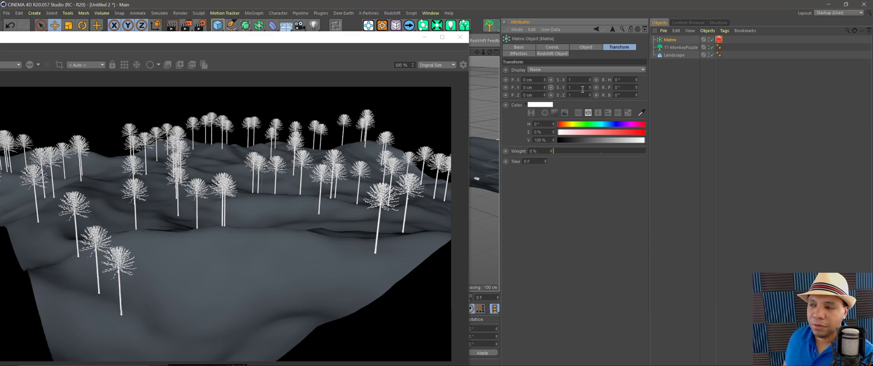
click(589, 47)
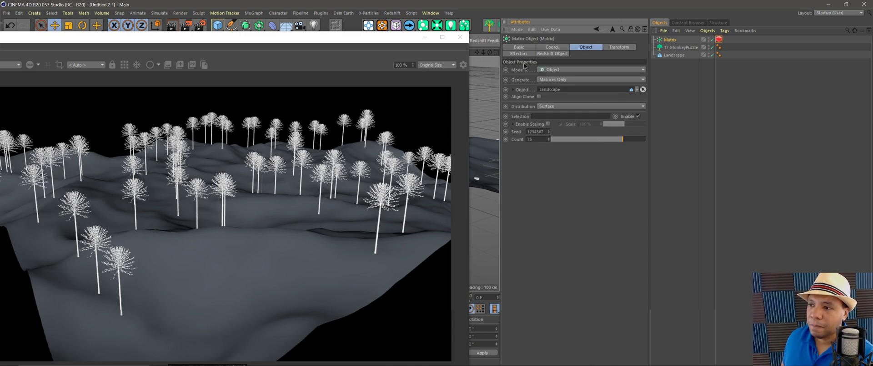
drag(371, 44, 758, 34)
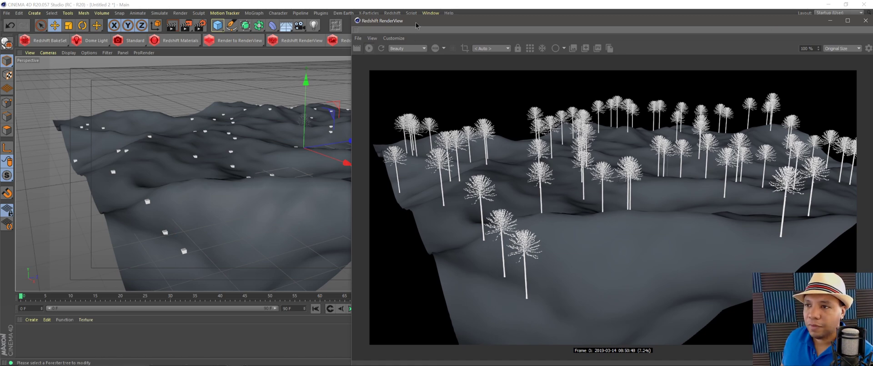
- Orbit the camera closer and lower over the hills, with the render view floating beside it
drag(410, 21, 525, 40)
alt+drag(272, 159, 148, 155)
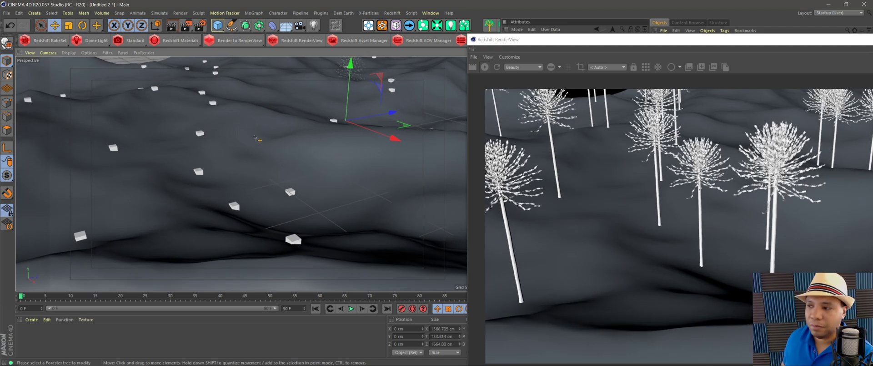
scroll(255, 175, down, 5)
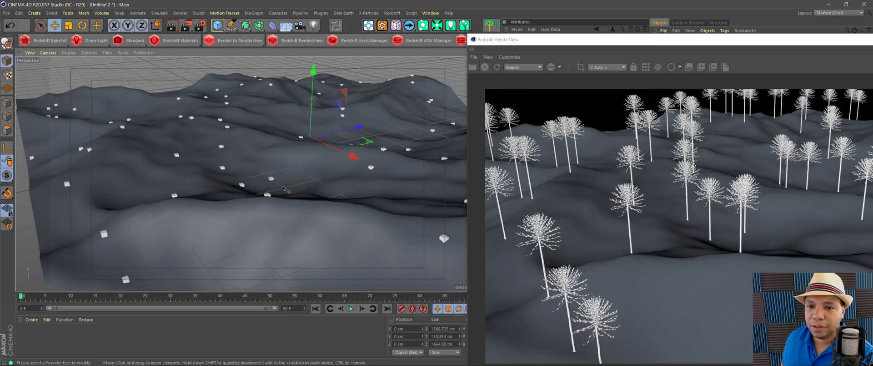
scroll(274, 178, up, 3)
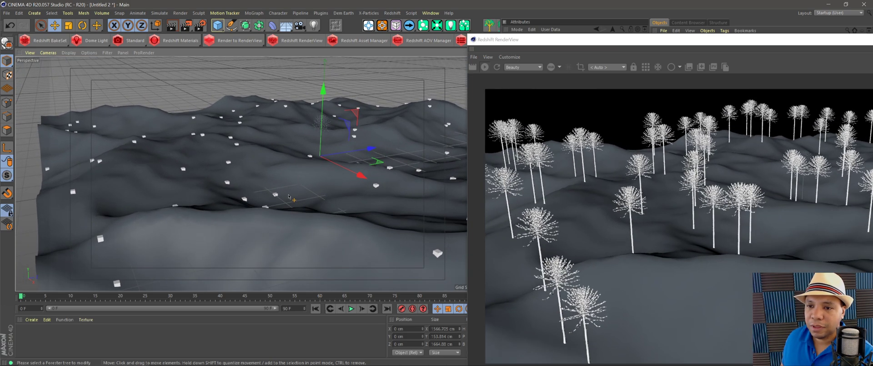
drag(627, 39, 251, 19)
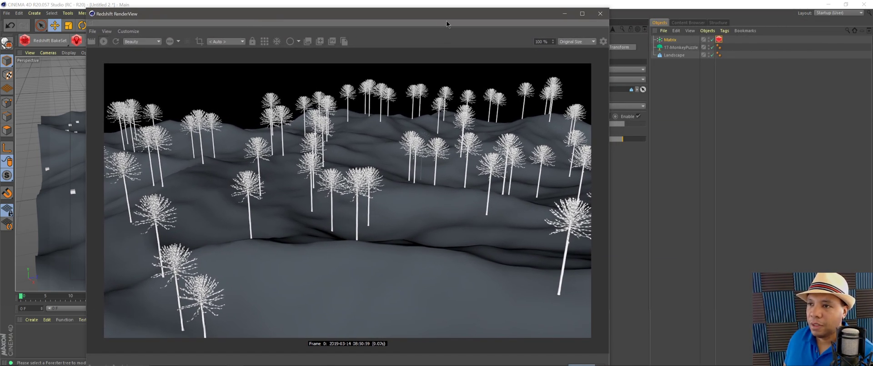
drag(448, 19, 358, 81)
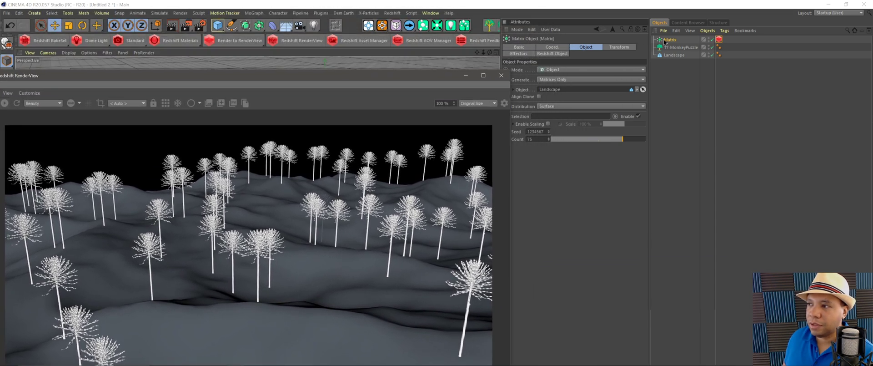
- Add a Random effector with Position off, Rotation on, and R.P set to 3°
click(259, 14)
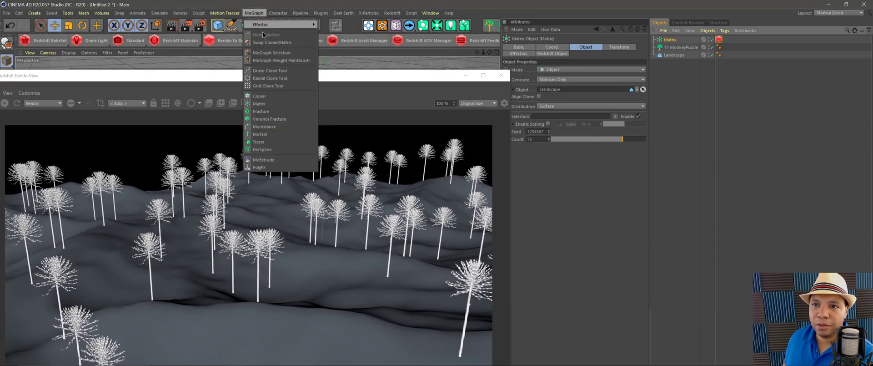
mouse_move(277, 25)
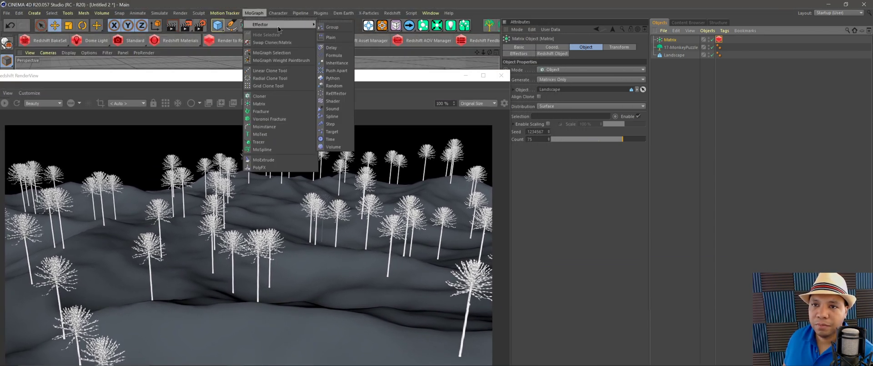
click(335, 85)
click(581, 47)
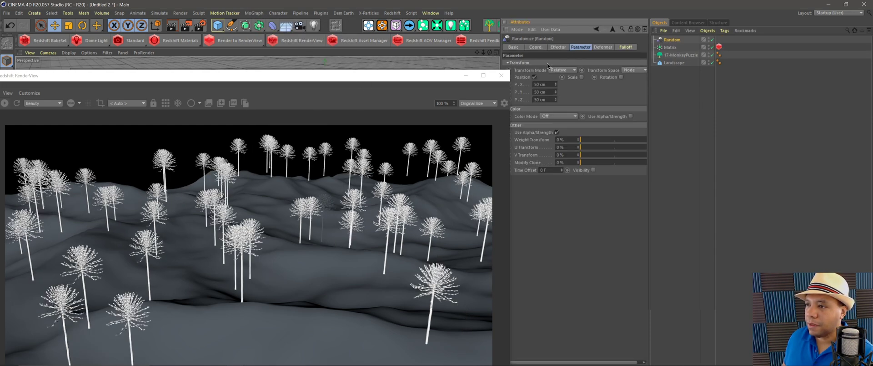
click(535, 77)
click(607, 77)
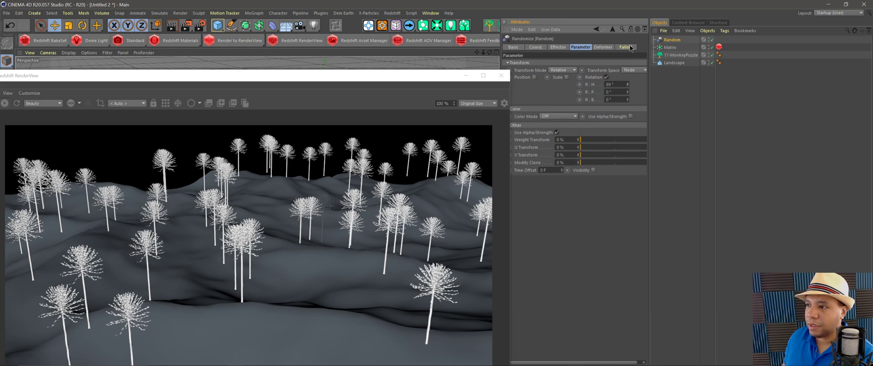
click(628, 91)
click(628, 91)
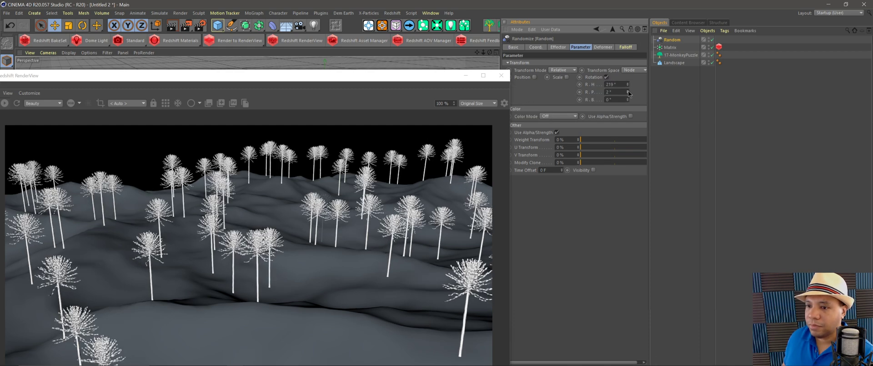
click(628, 90)
drag(424, 76, 666, 23)
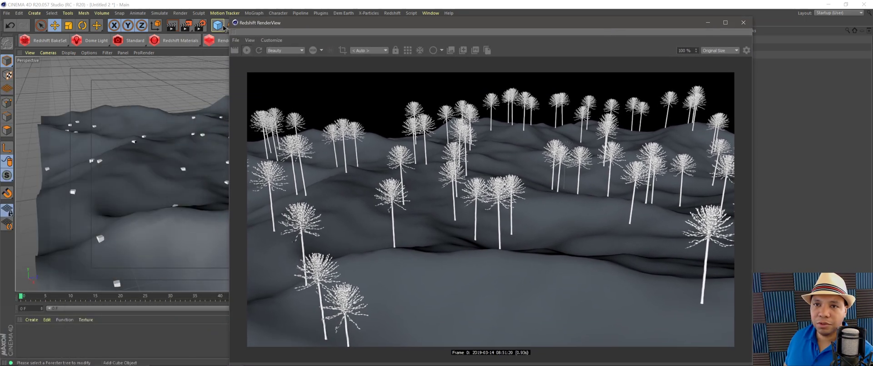
drag(228, 18, 261, 43)
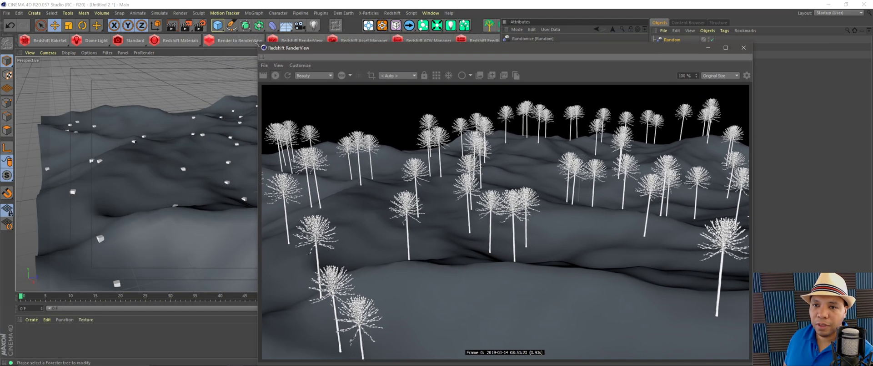
drag(364, 61, 338, 22)
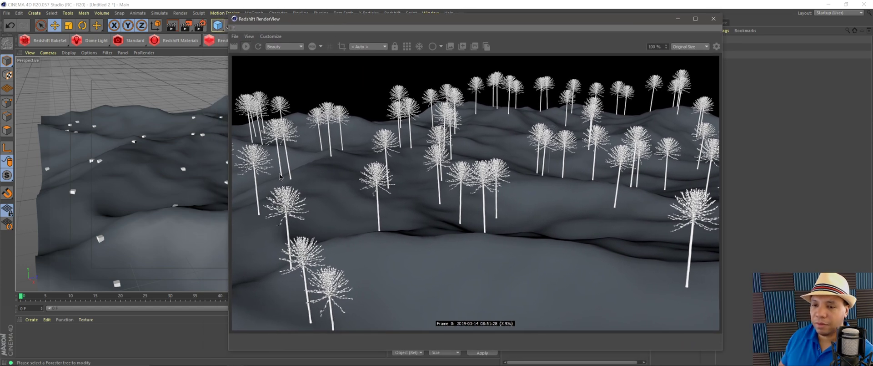